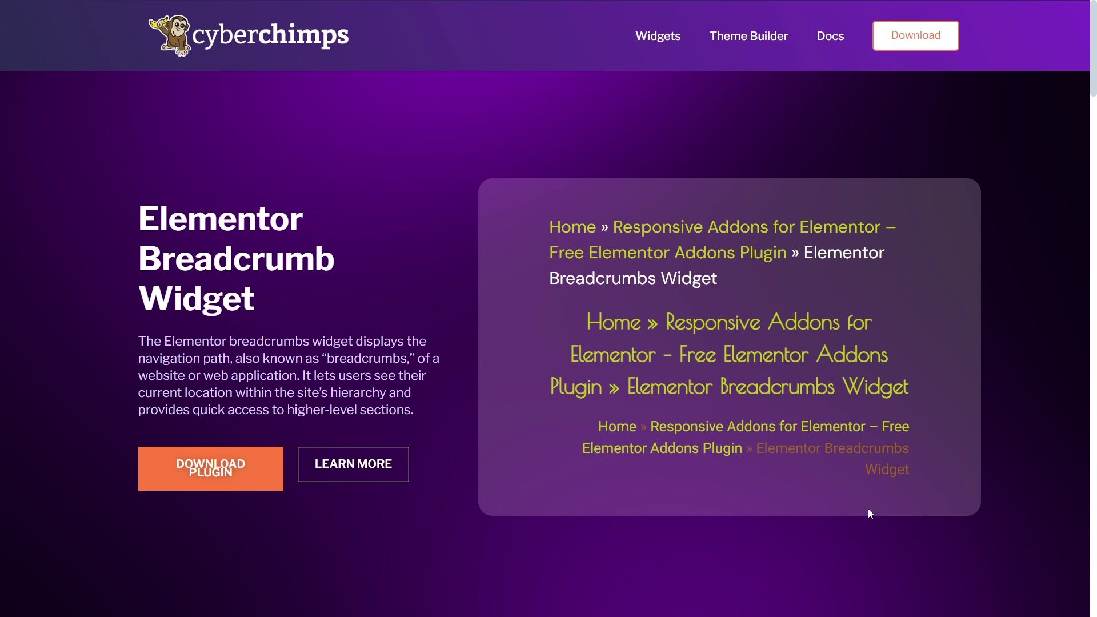
Step: Scroll the CyberChimps breadcrumb page past the typography and alignment examples to the 'Why Add A Breadcrumbs Widget' cards
scroll(869, 513, down, 8)
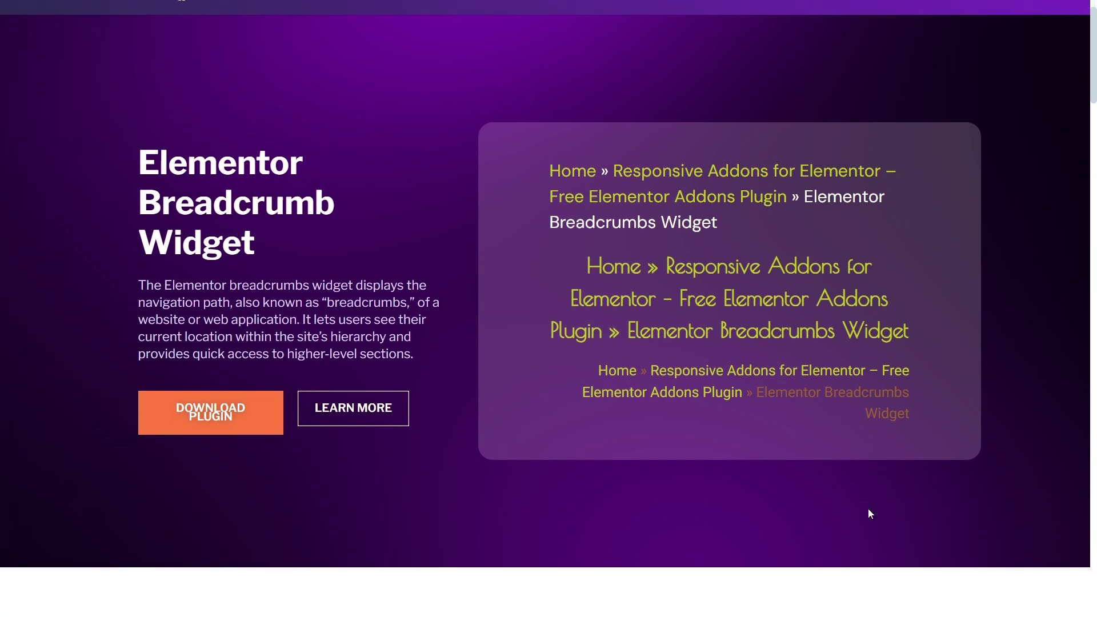
scroll(870, 513, down, 3)
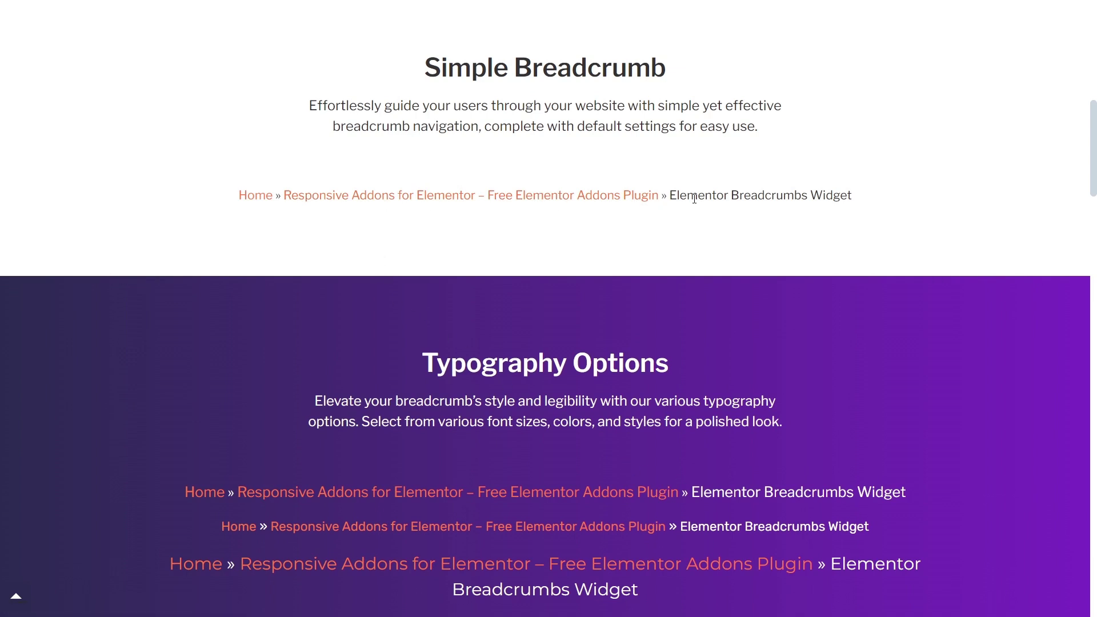
scroll(694, 252, down, 2)
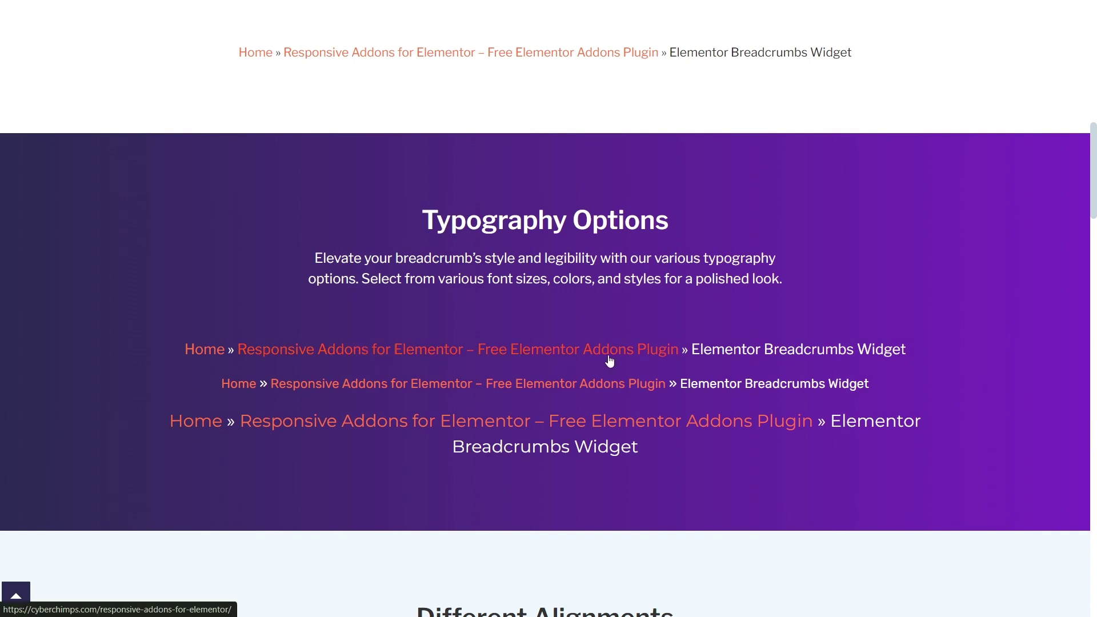
scroll(859, 365, down, 5)
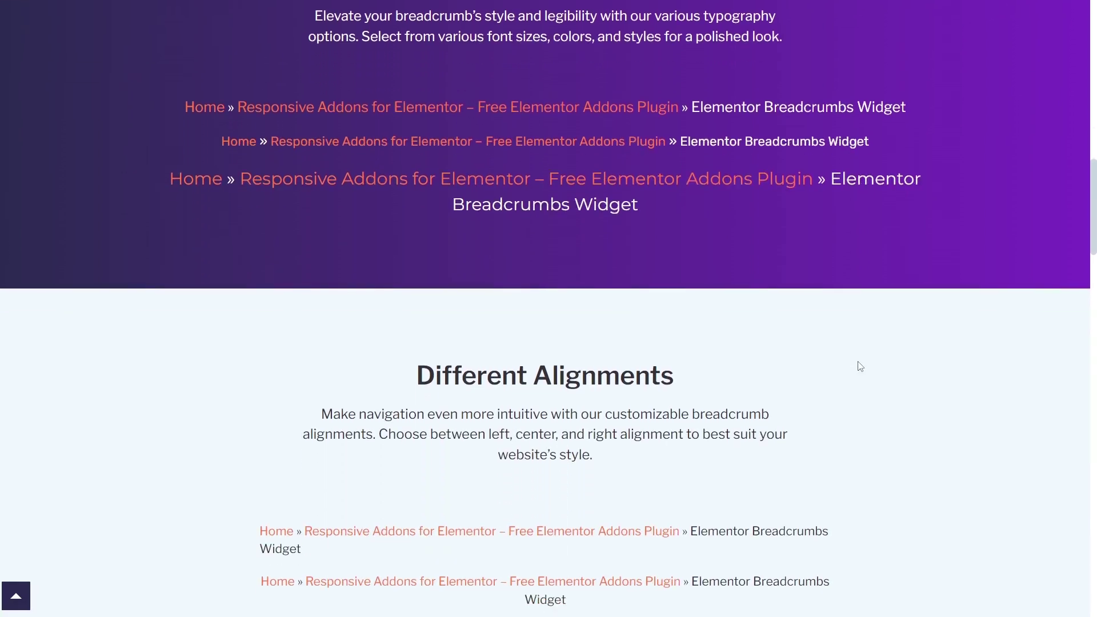
scroll(860, 365, down, 1)
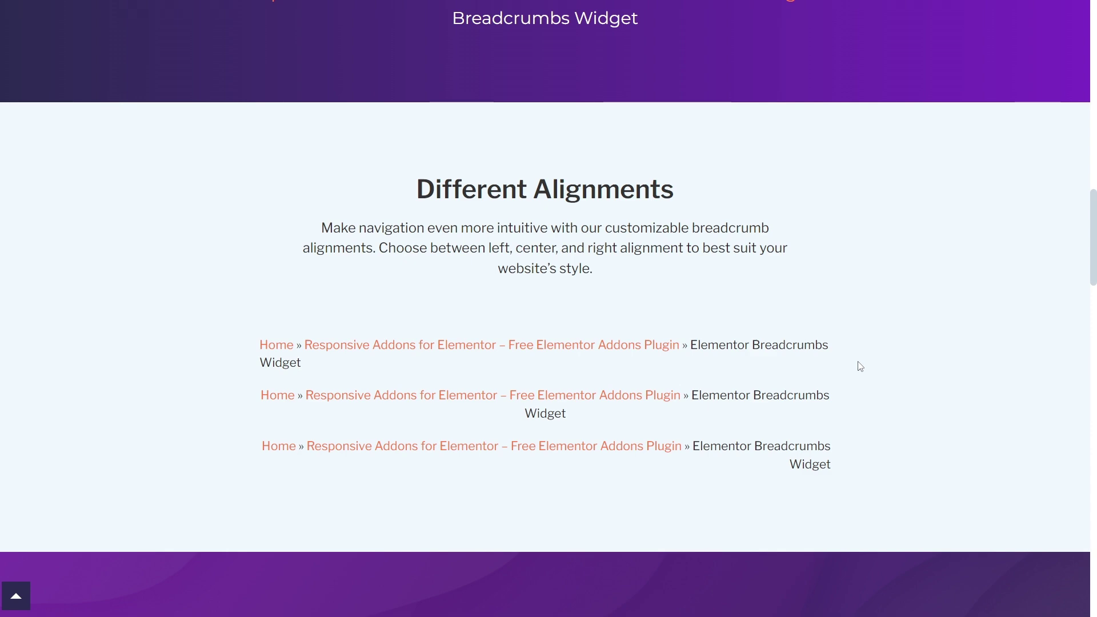
scroll(860, 365, down, 5)
scroll(860, 366, down, 4)
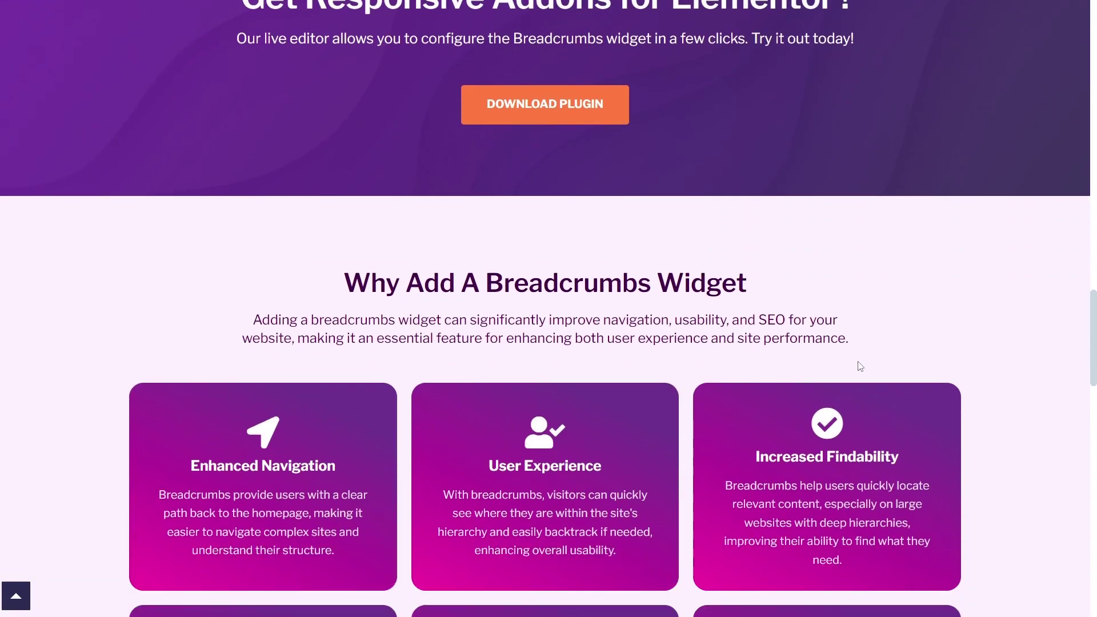
scroll(860, 366, down, 3)
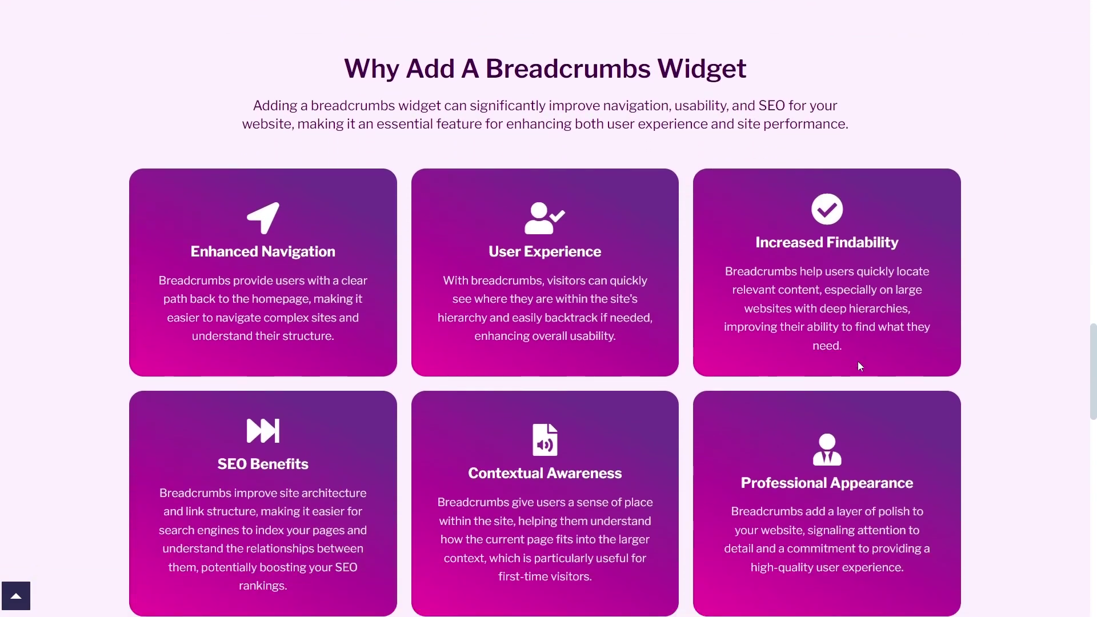
scroll(858, 366, down, 1)
scroll(858, 366, up, 1)
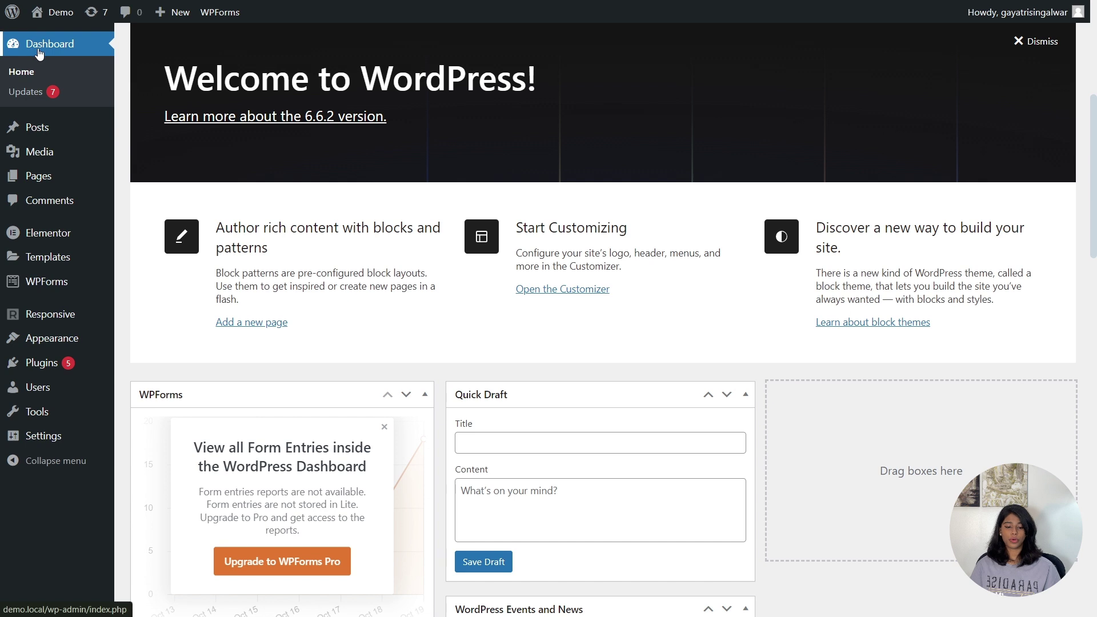
Step: Find Responsive Addons for Elementor by CyberChimps under Add New Plugin, install it and activate it
mouse_move(37, 366)
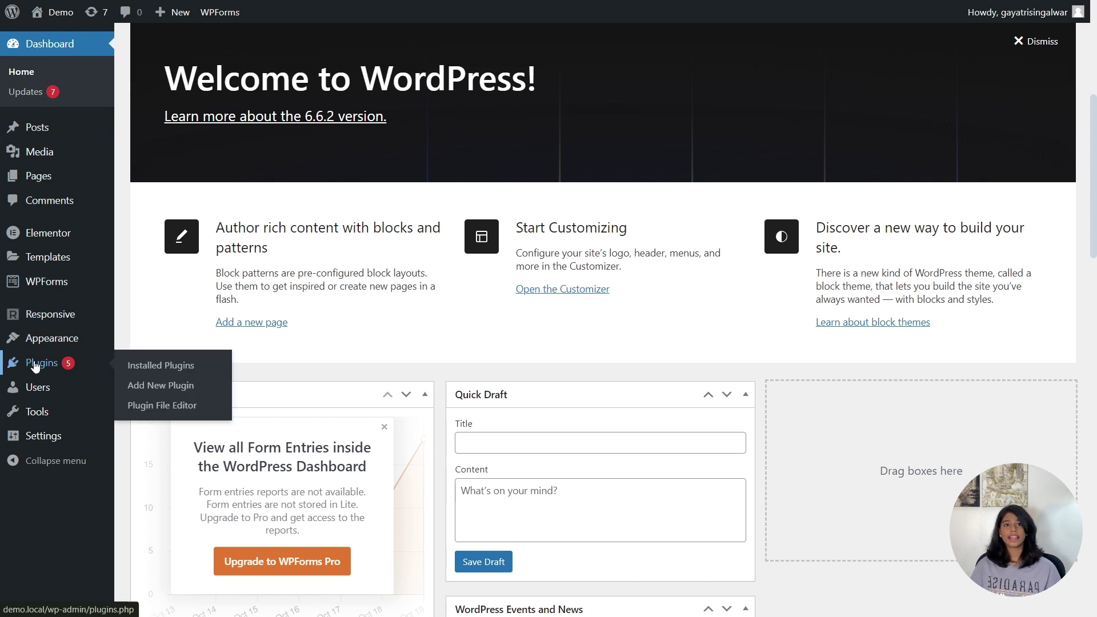
click(153, 388)
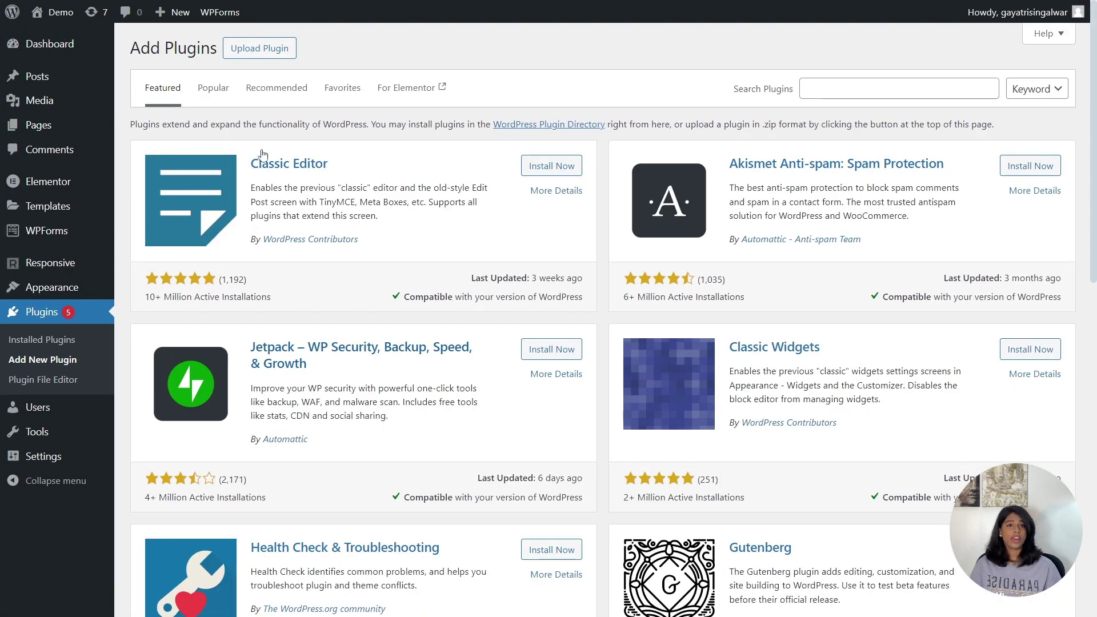
click(855, 94)
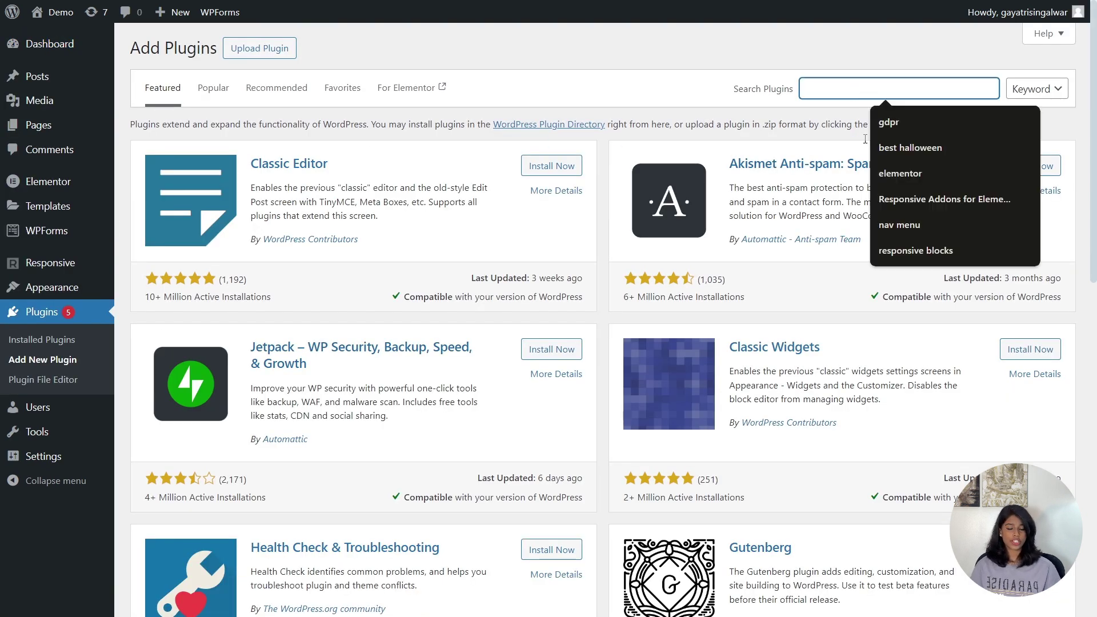
click(926, 199)
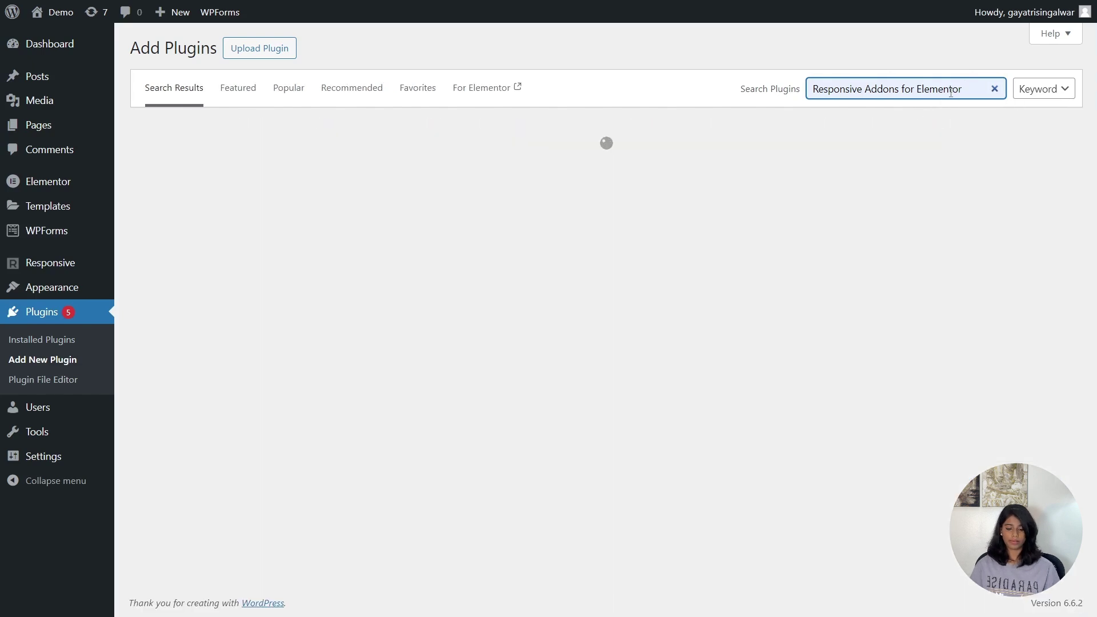
text(by cyb)
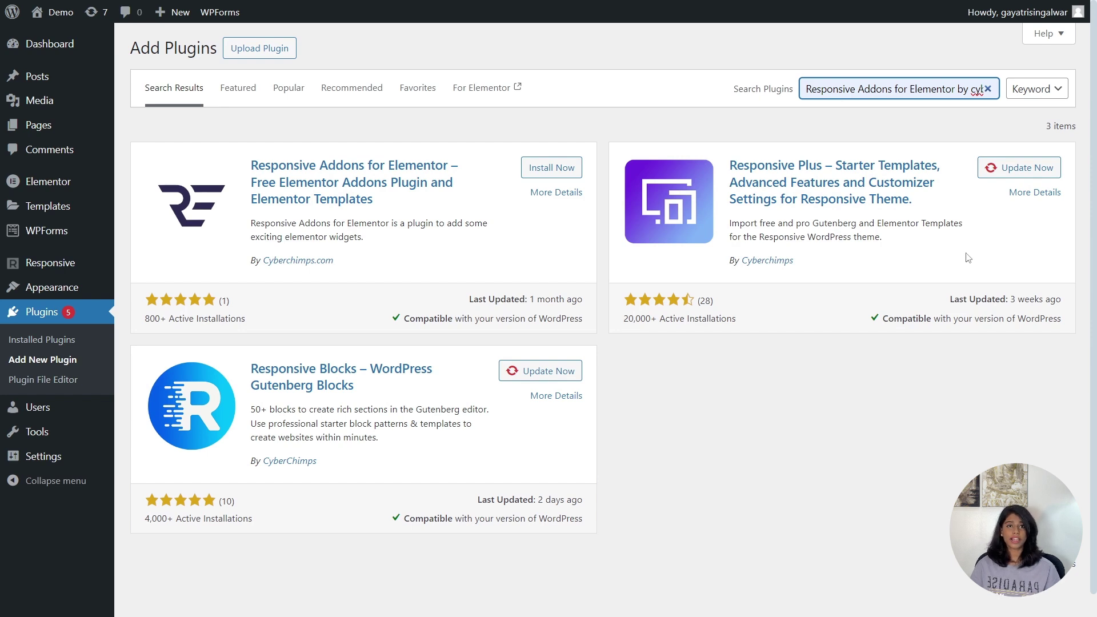
click(559, 173)
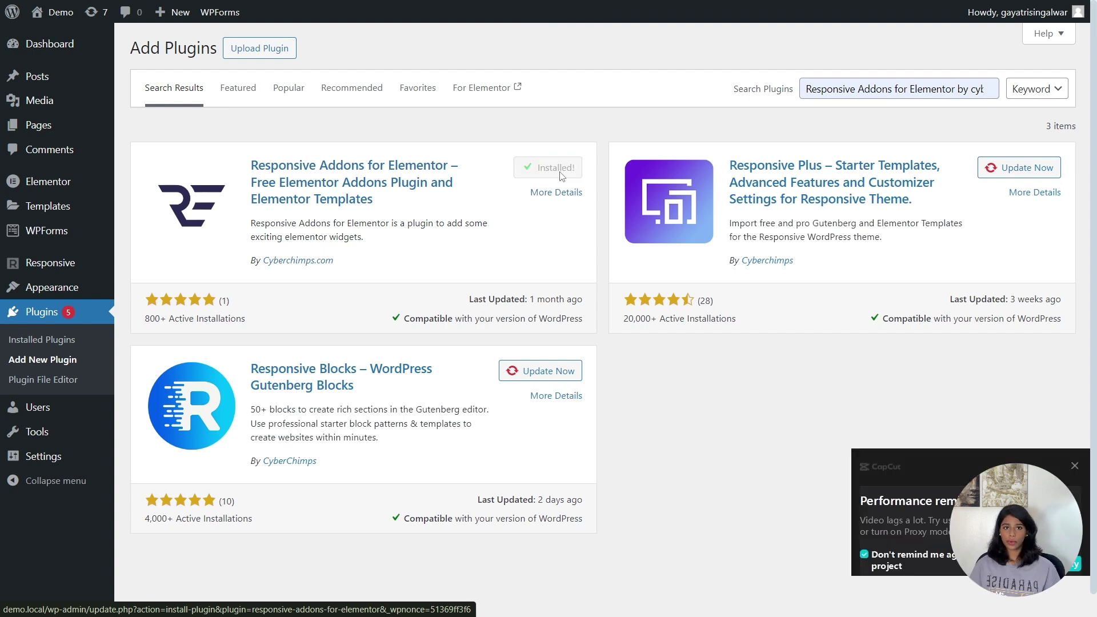
click(562, 172)
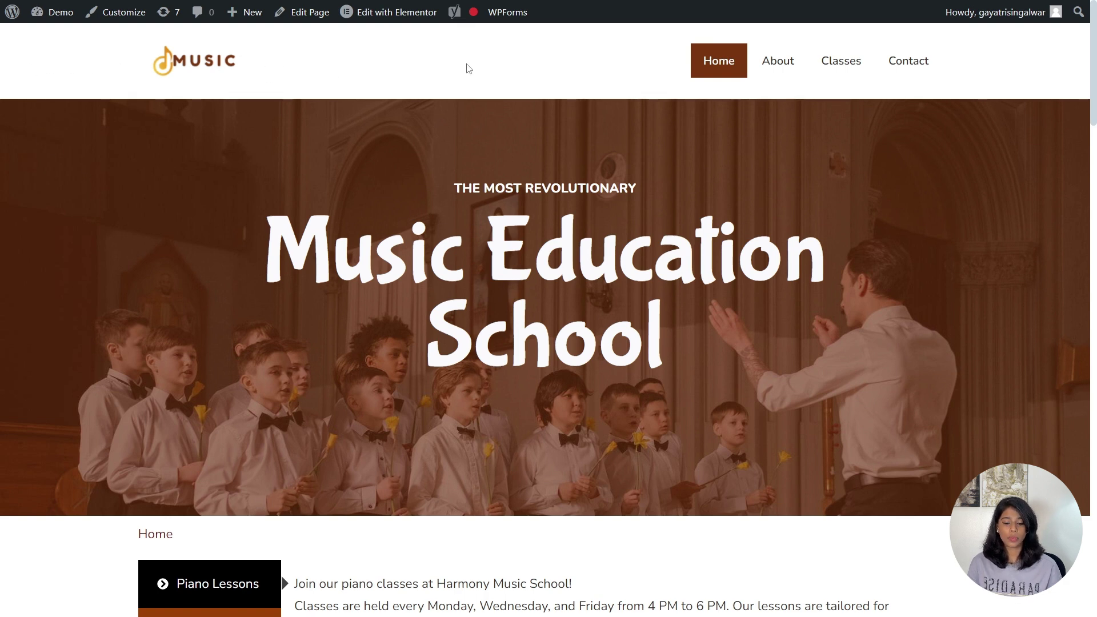
Step: Open the Music homepage in Elementor and filter the widgets panel with 'REA' to find RAE Breadcrumbs
mouse_move(390, 15)
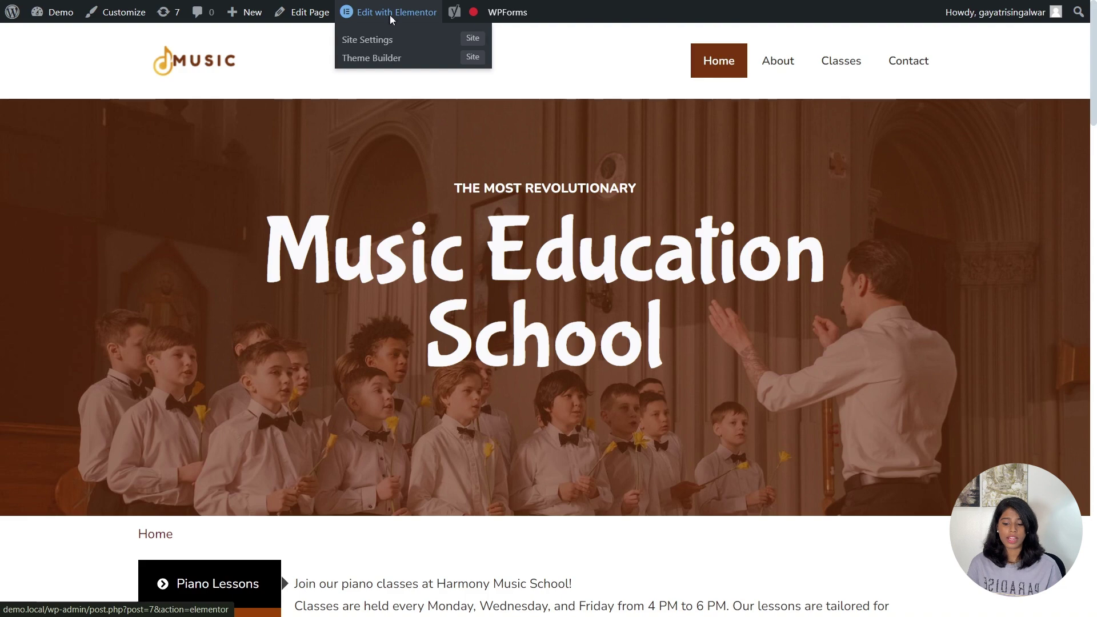
click(391, 12)
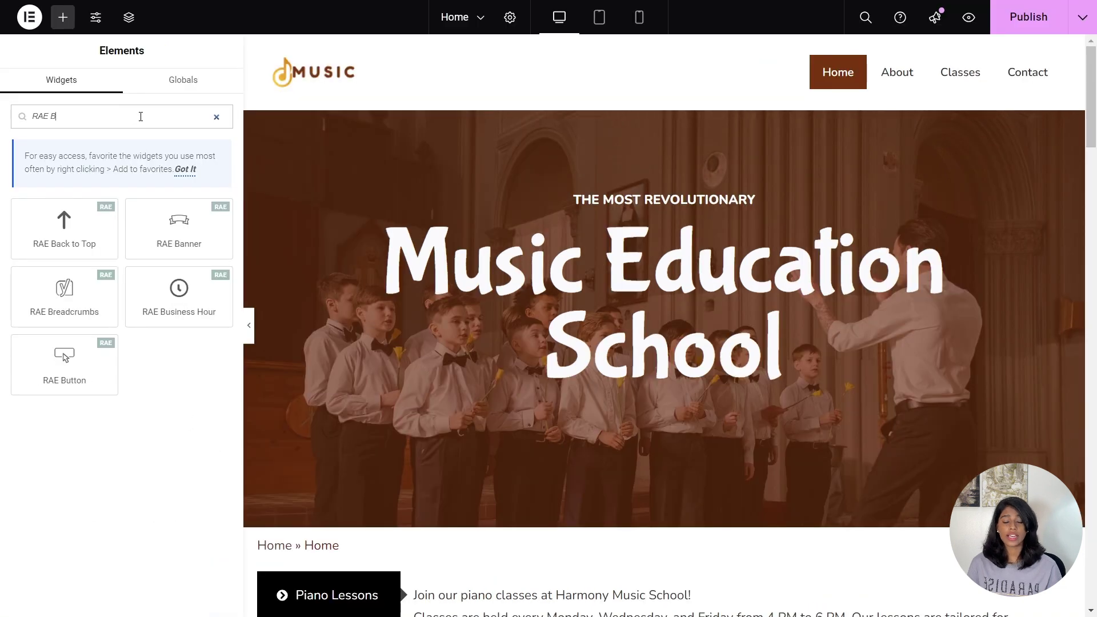
text(READCRUMBS)
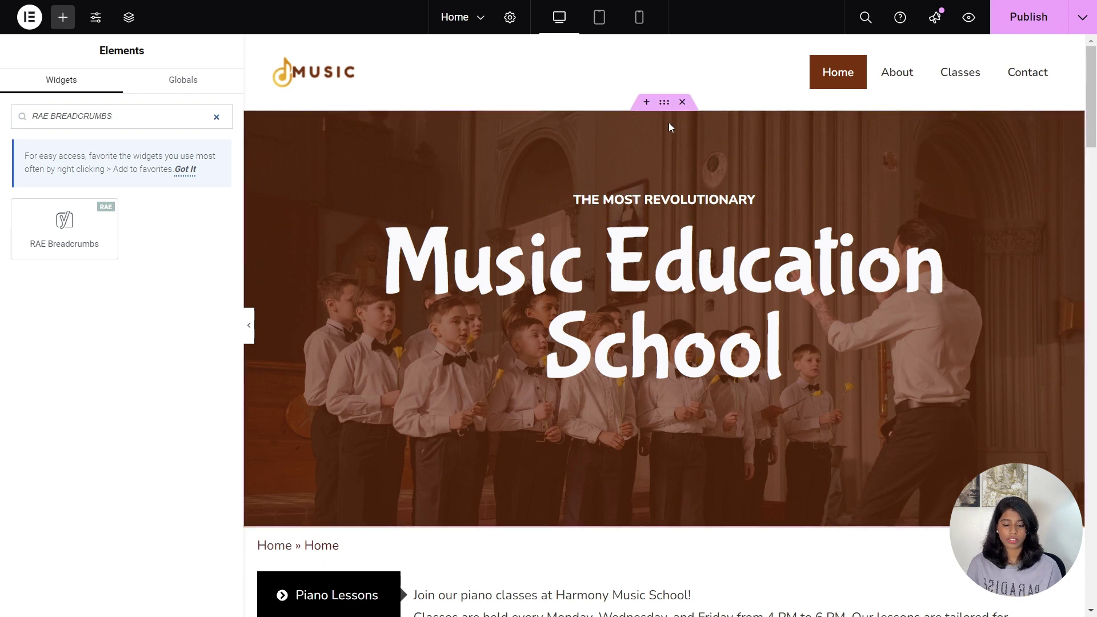
Step: Add a new container above the hero and drop the RAE Breadcrumbs widget into it
click(647, 101)
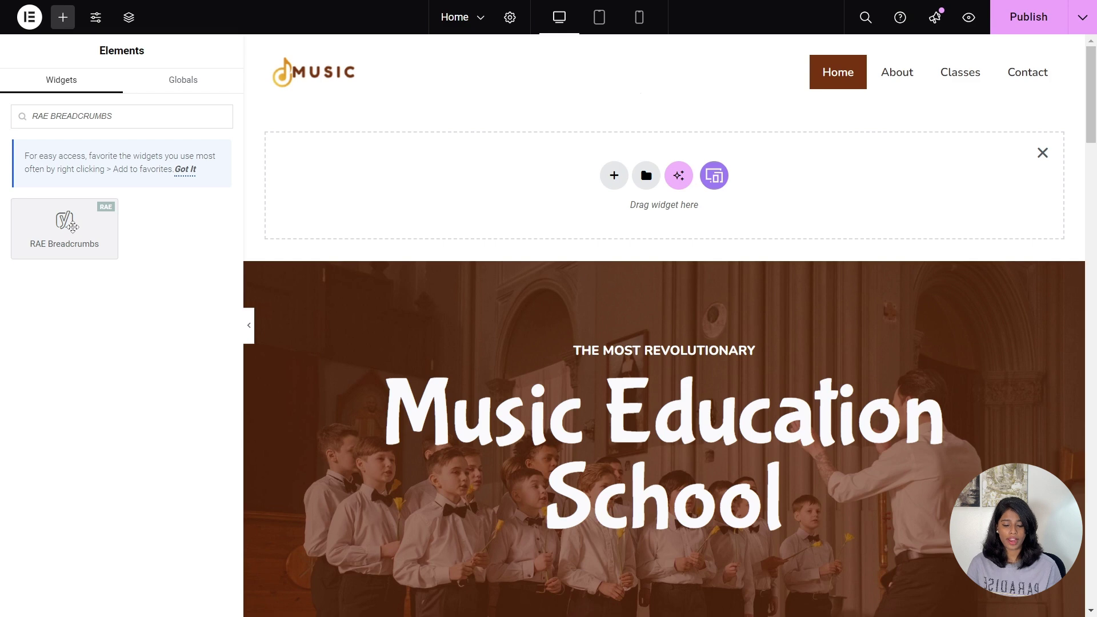
drag(73, 227, 372, 188)
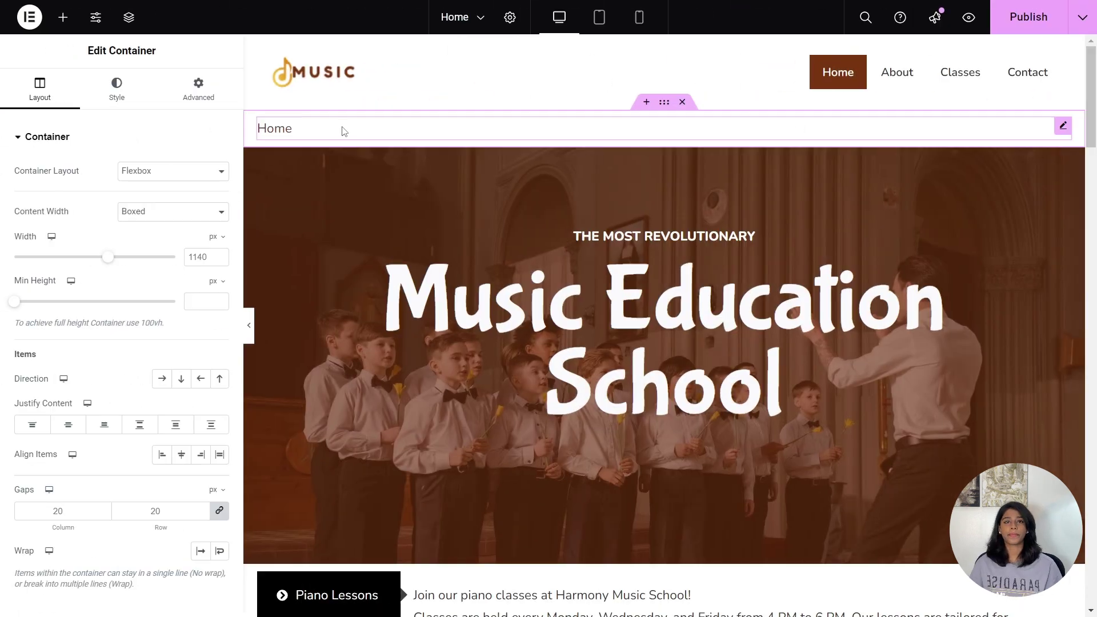
Step: Try Center and Right alignment, settle on Left, and keep the HTML tag as Default
click(299, 132)
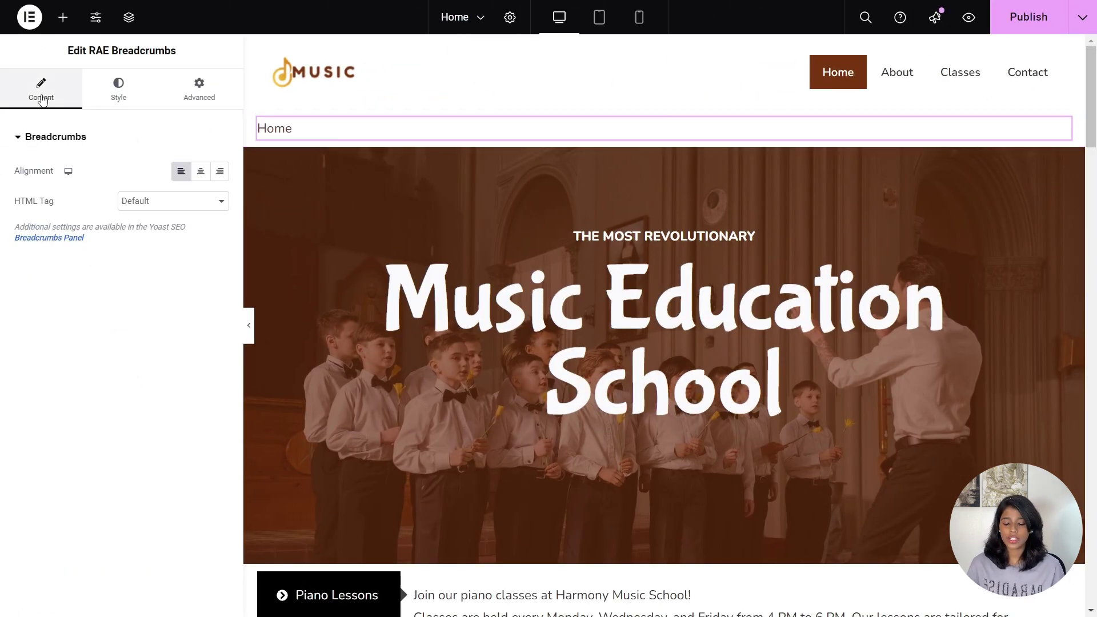
click(54, 140)
click(54, 142)
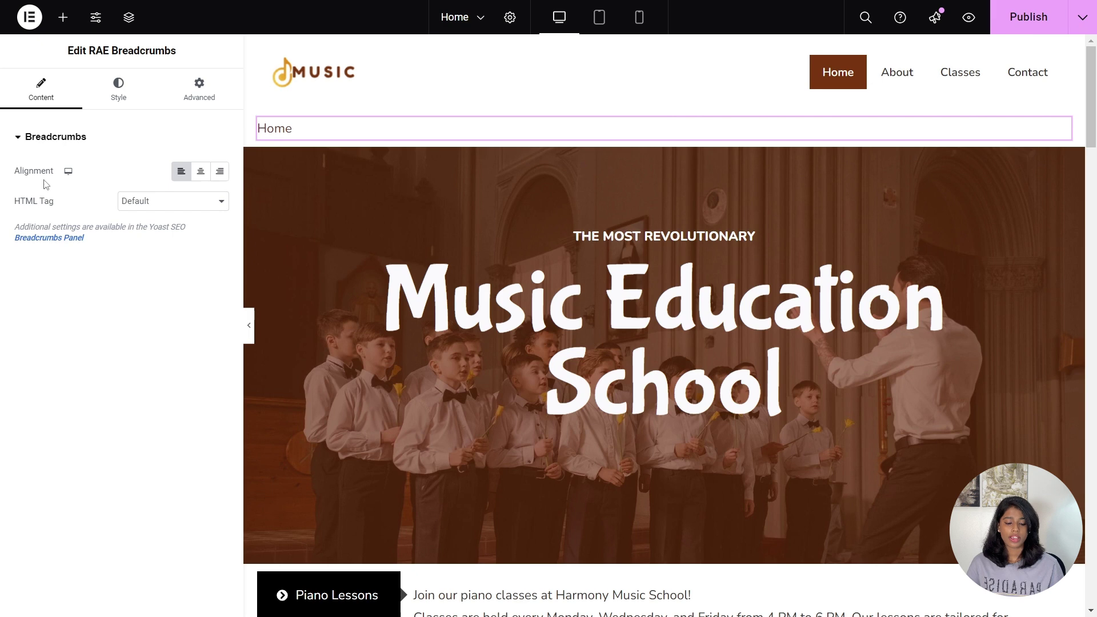
click(202, 174)
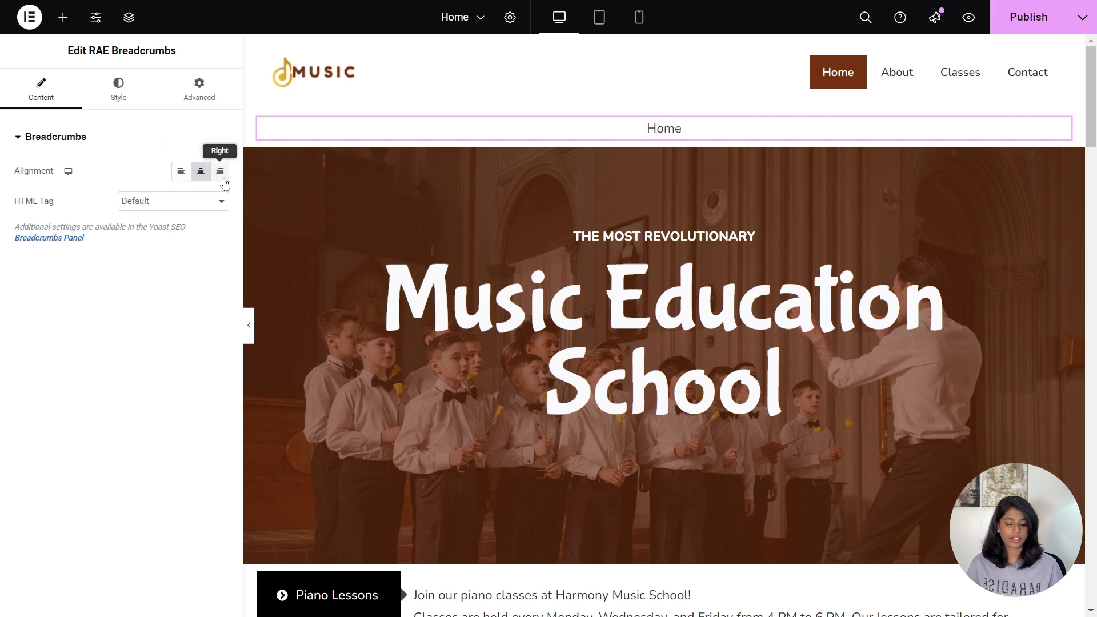
click(224, 180)
click(200, 181)
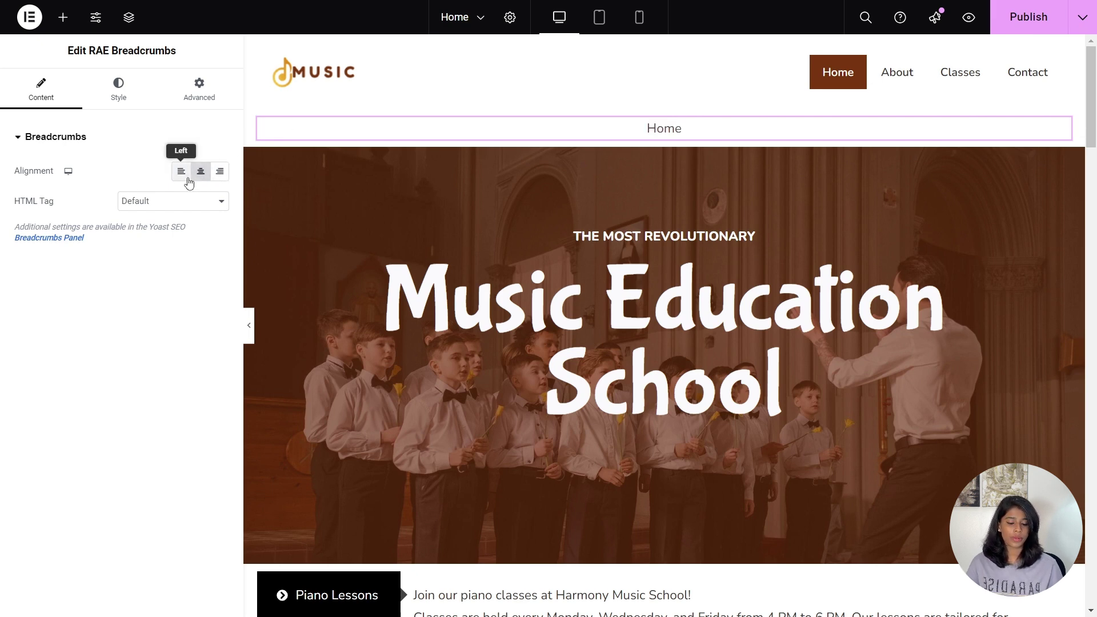
click(189, 183)
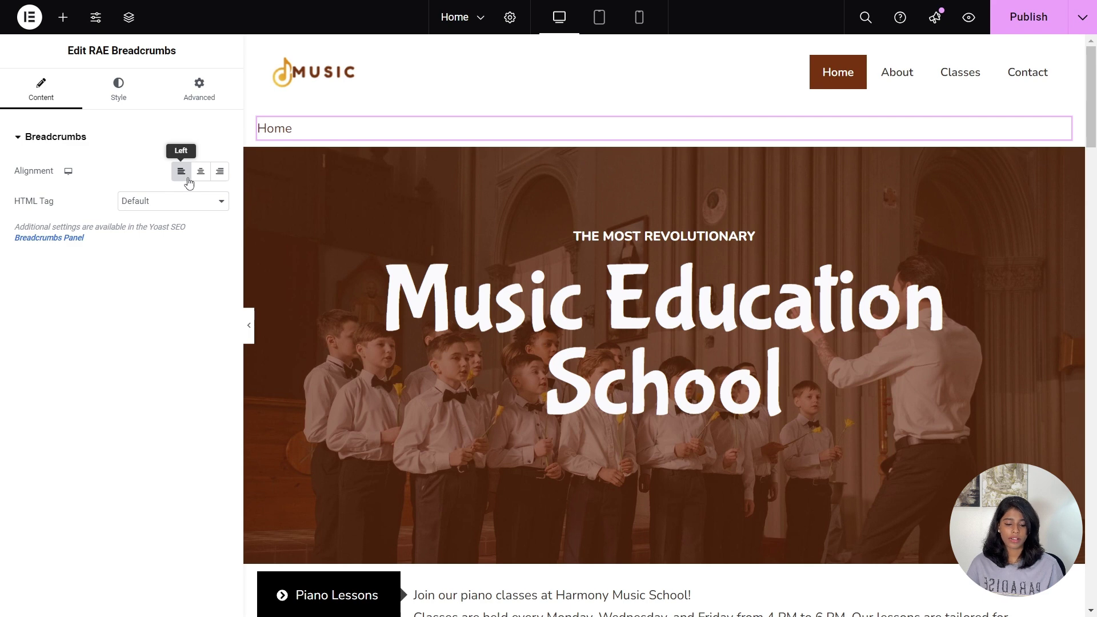
click(192, 201)
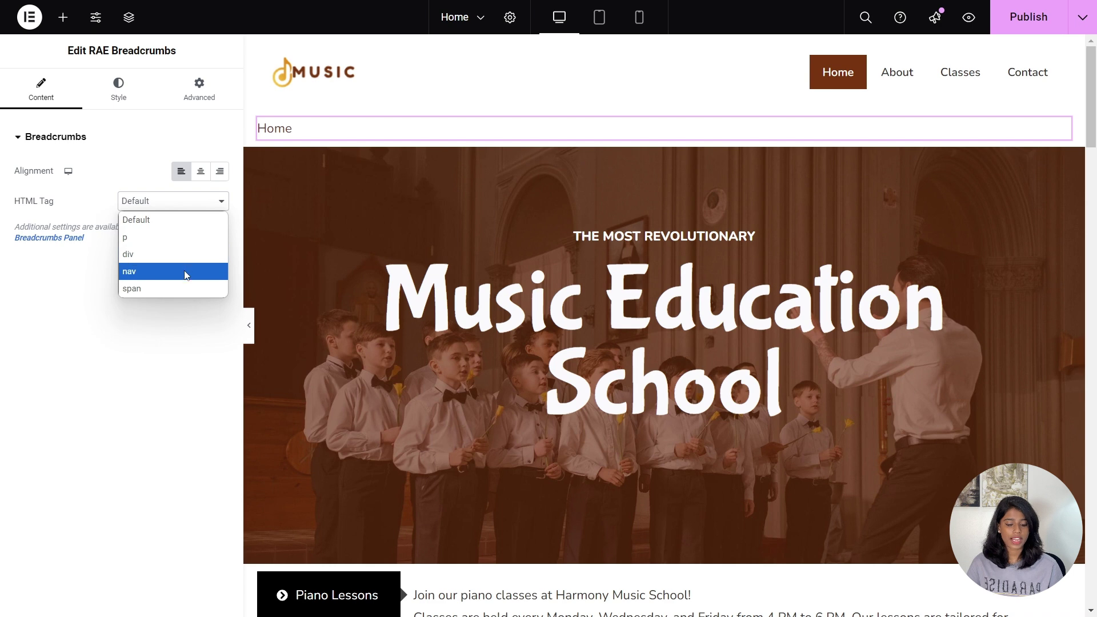
click(190, 227)
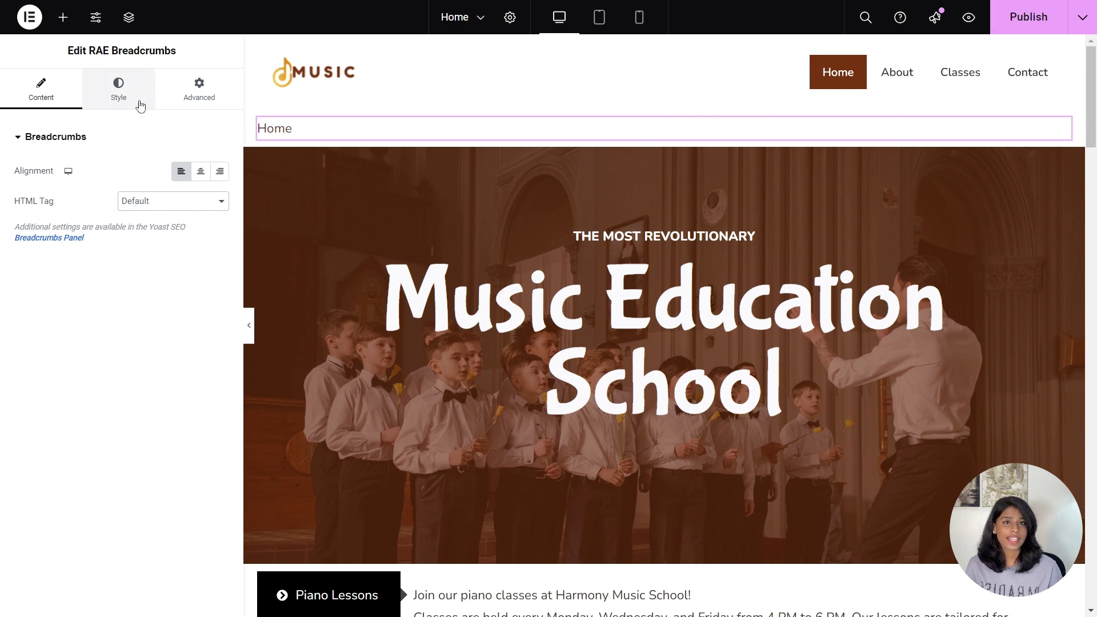
Step: In the Breadcrumbs style group, check Typography and text colour #6D1A1A, then open link colour #663636
click(122, 100)
click(86, 139)
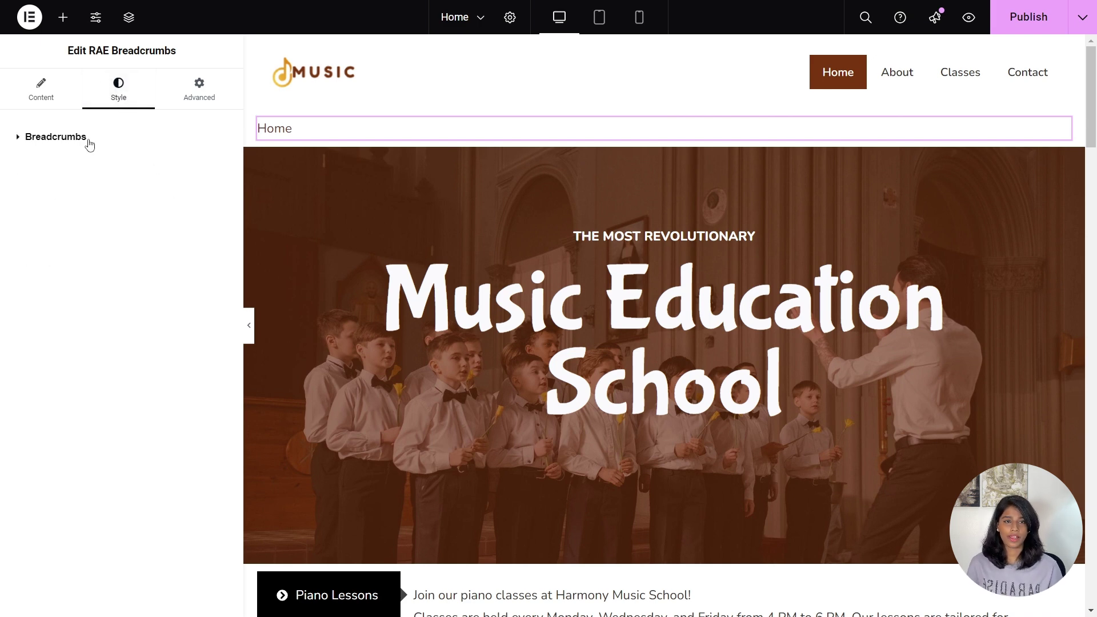
click(49, 144)
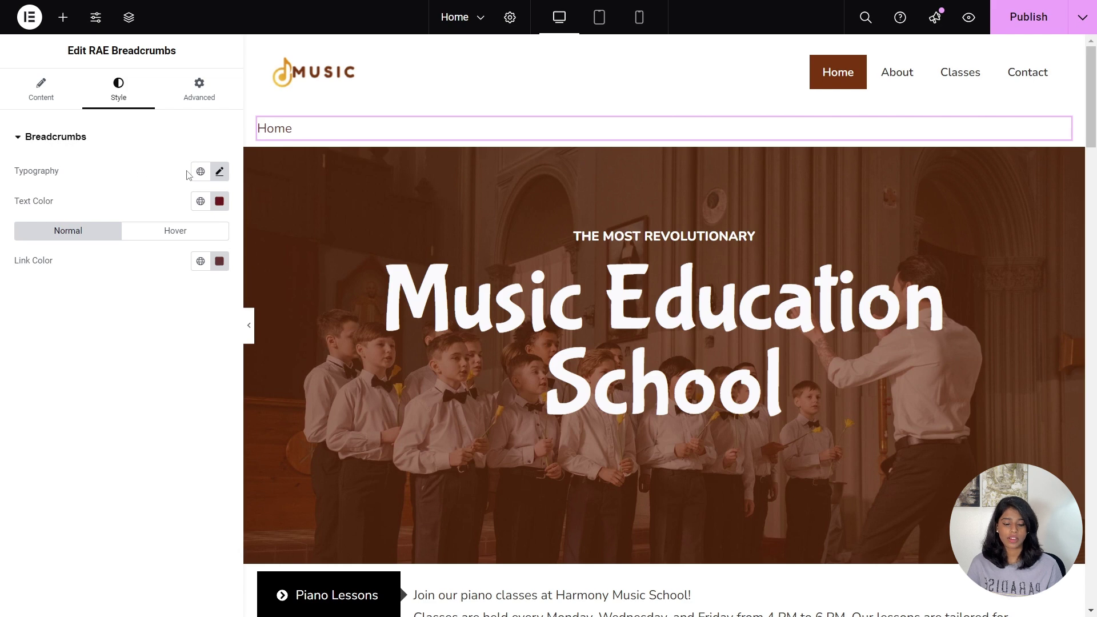
click(220, 173)
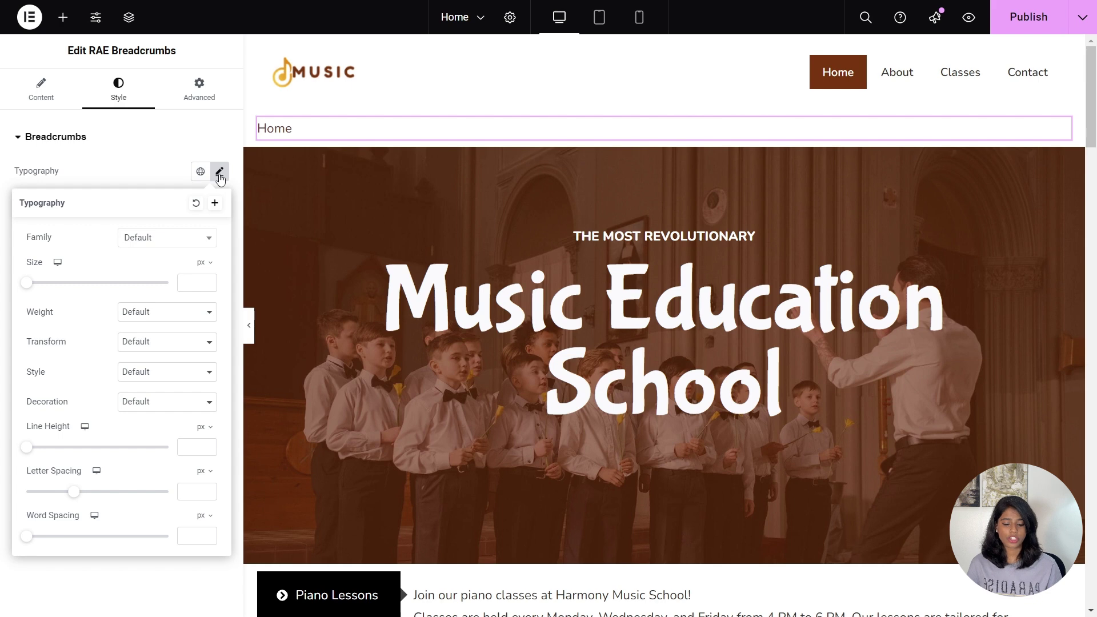
click(219, 173)
click(220, 202)
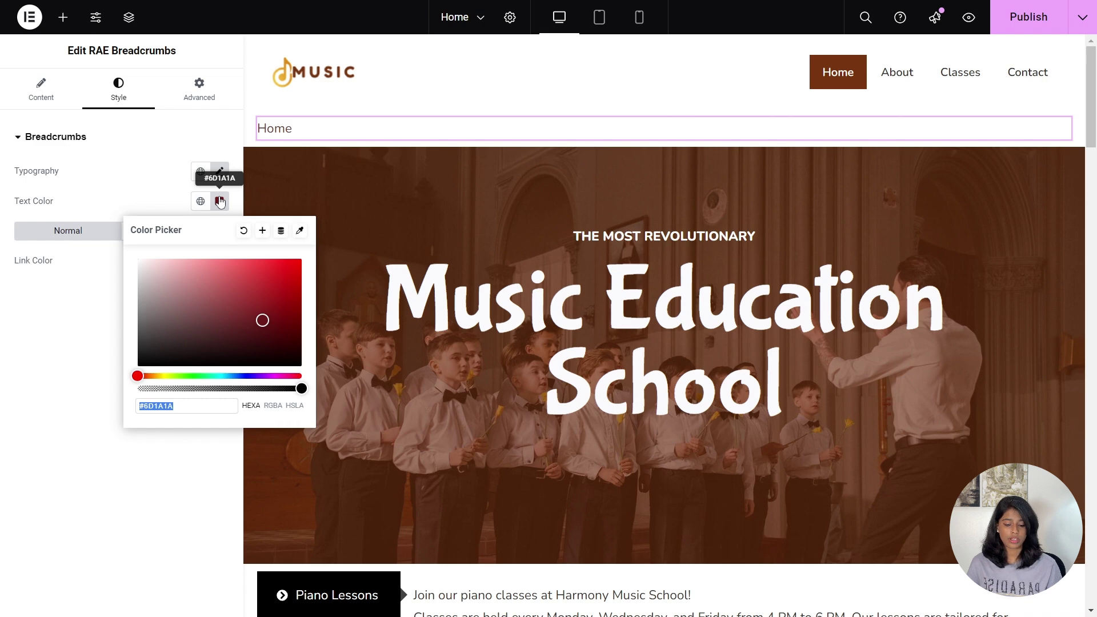
click(220, 202)
click(214, 262)
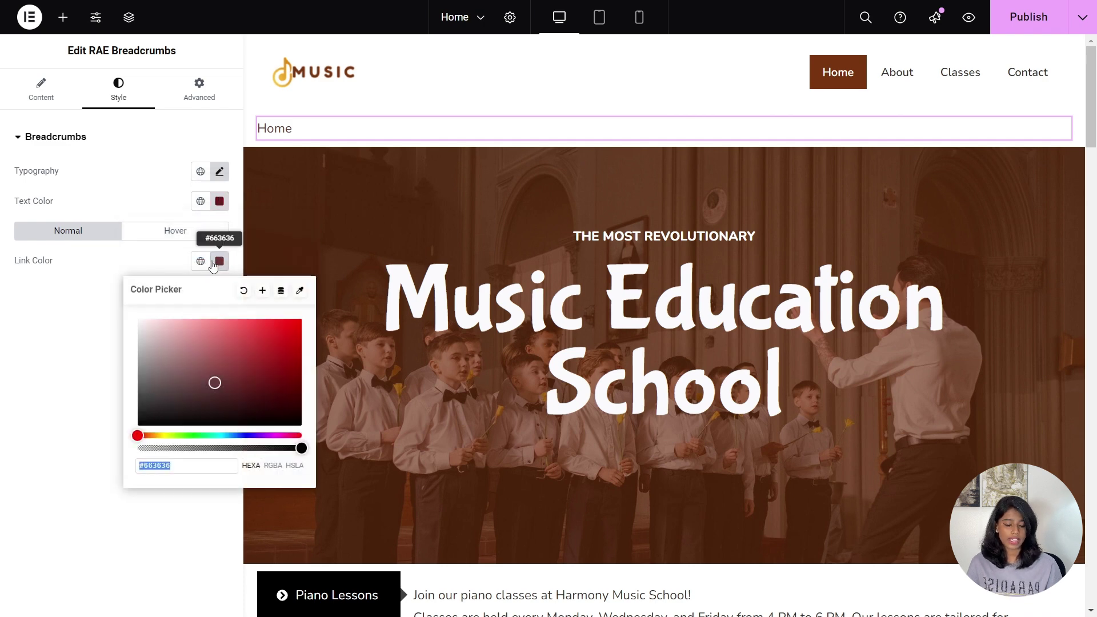